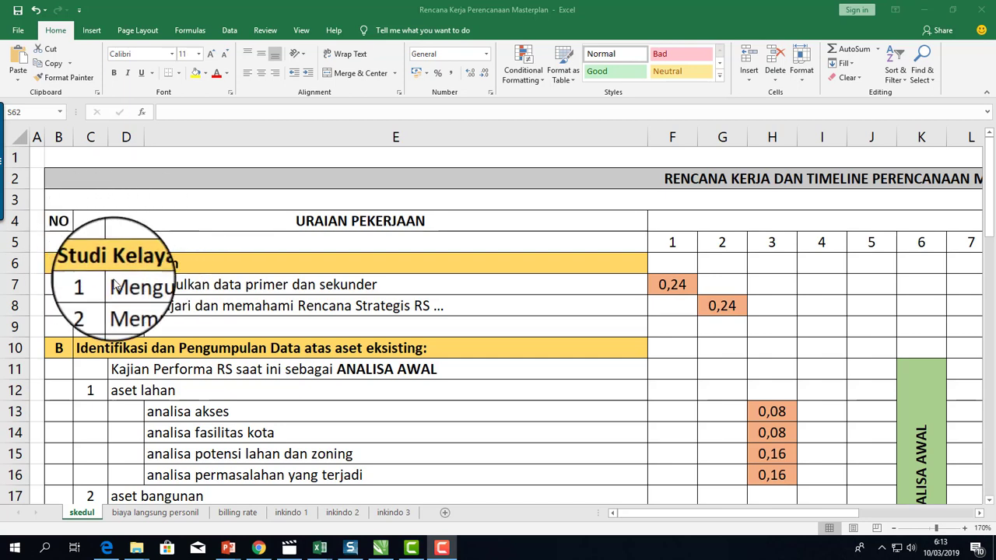
scroll(178, 287, "down", 3)
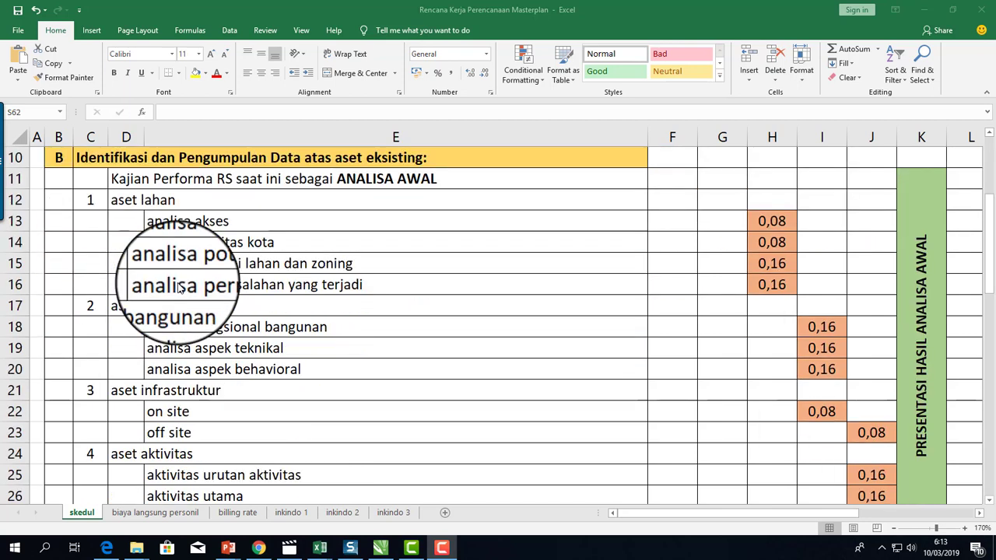
scroll(178, 288, "up", 3)
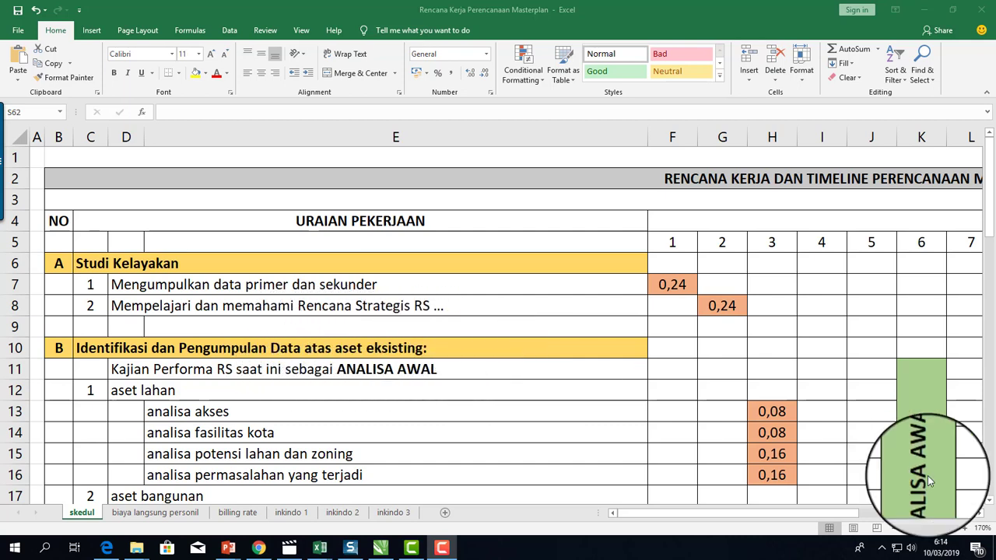
left_click(988, 500)
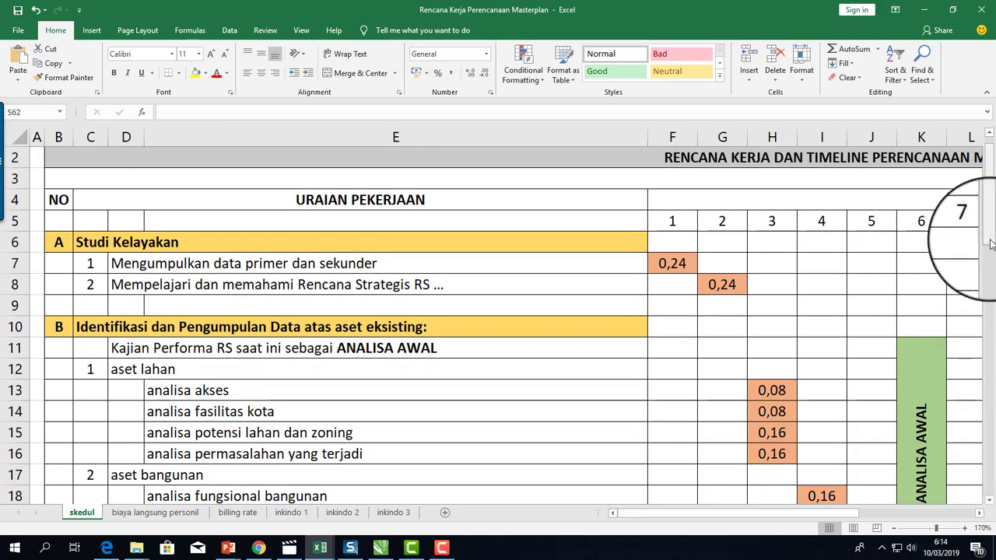
left_click_drag(991, 243, 987, 335)
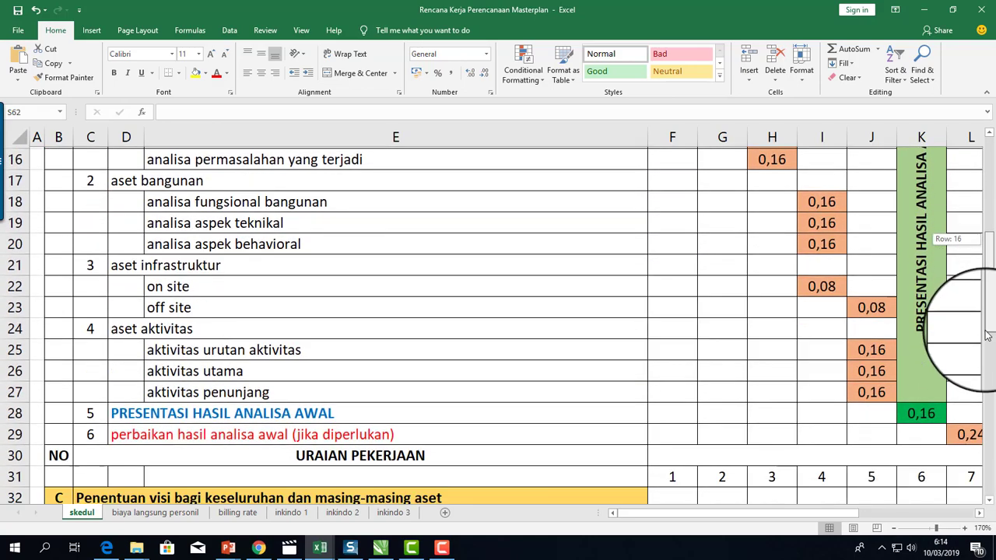
left_click_drag(986, 334, 986, 374)
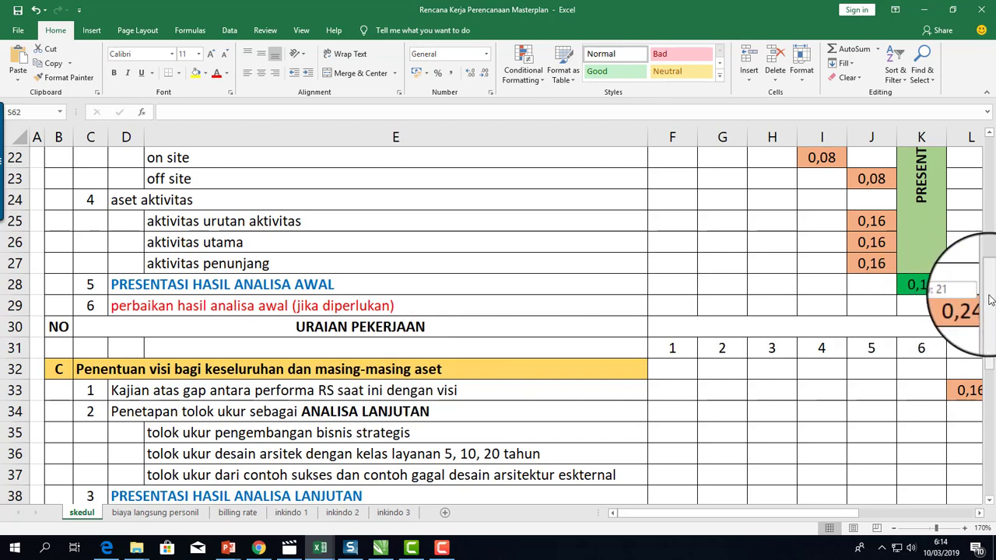
left_click_drag(990, 311, 992, 410)
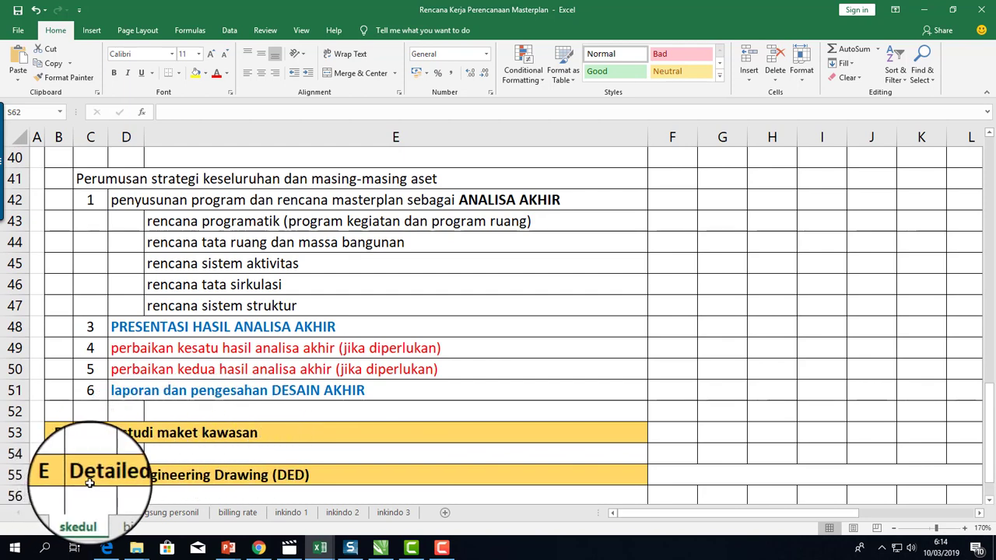
left_click_drag(989, 389, 991, 442)
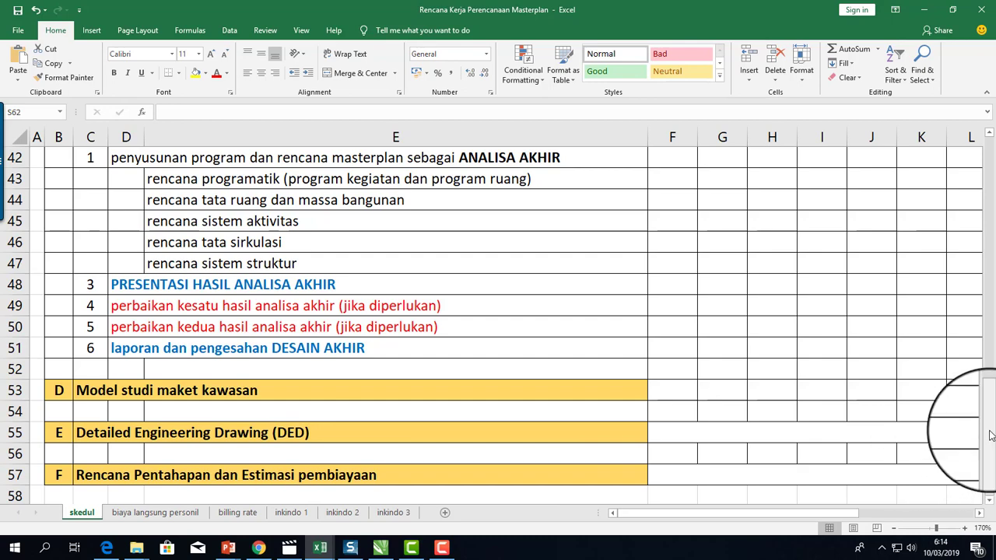
left_click_drag(991, 435, 993, 167)
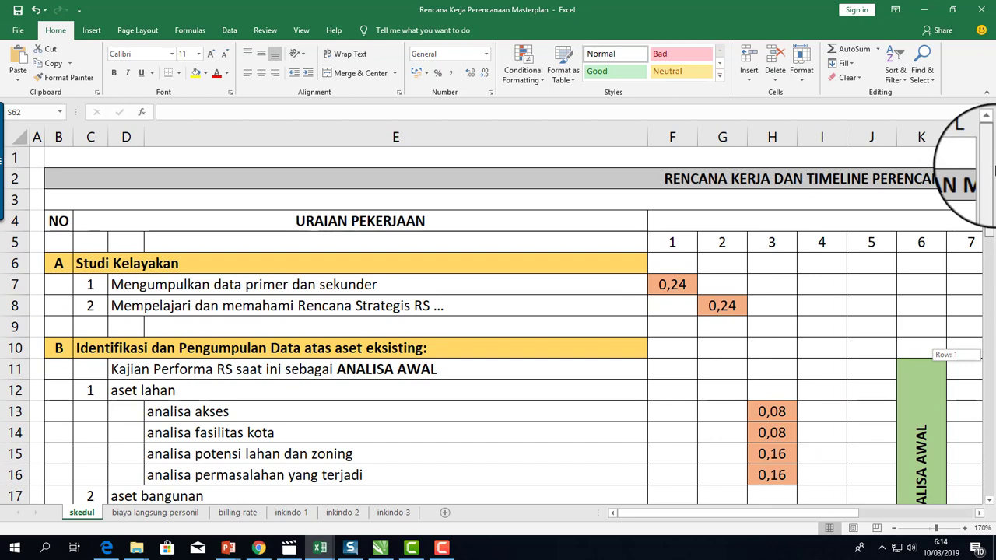
left_click_drag(993, 169, 993, 263)
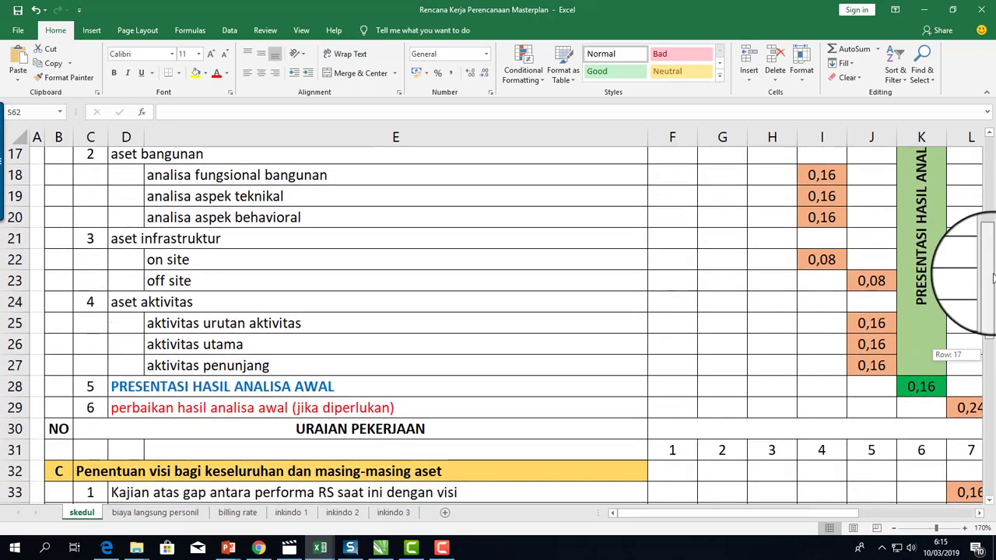
left_click_drag(993, 263, 992, 307)
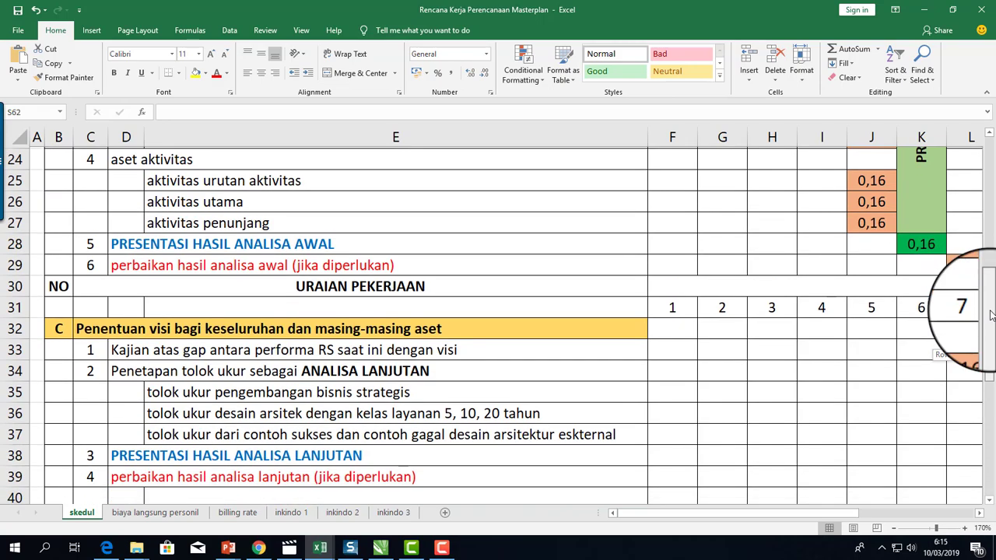
left_click_drag(992, 307, 990, 348)
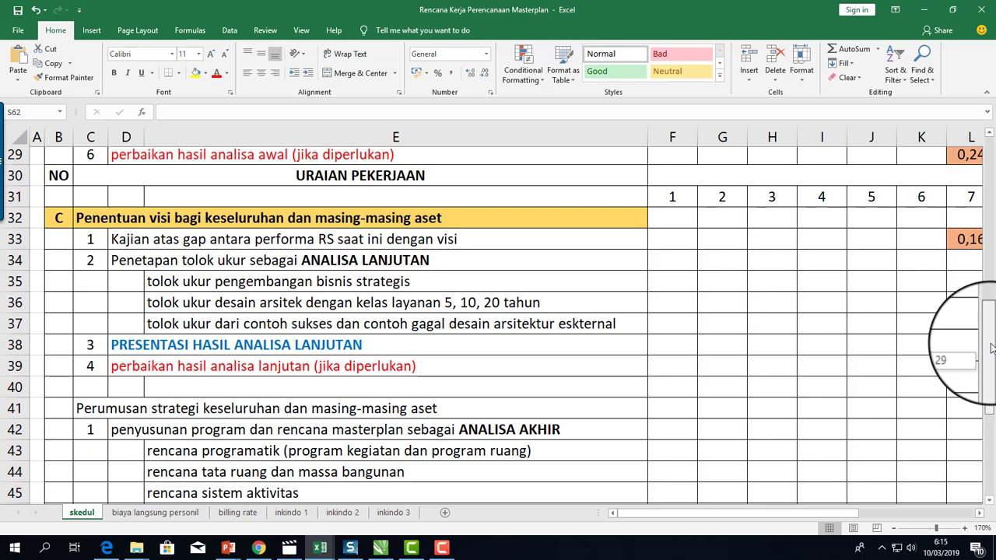
mouse_move(990, 348)
left_mouse_down()
mouse_move(991, 429)
mouse_move(993, 184)
mouse_move(992, 200)
left_mouse_up()
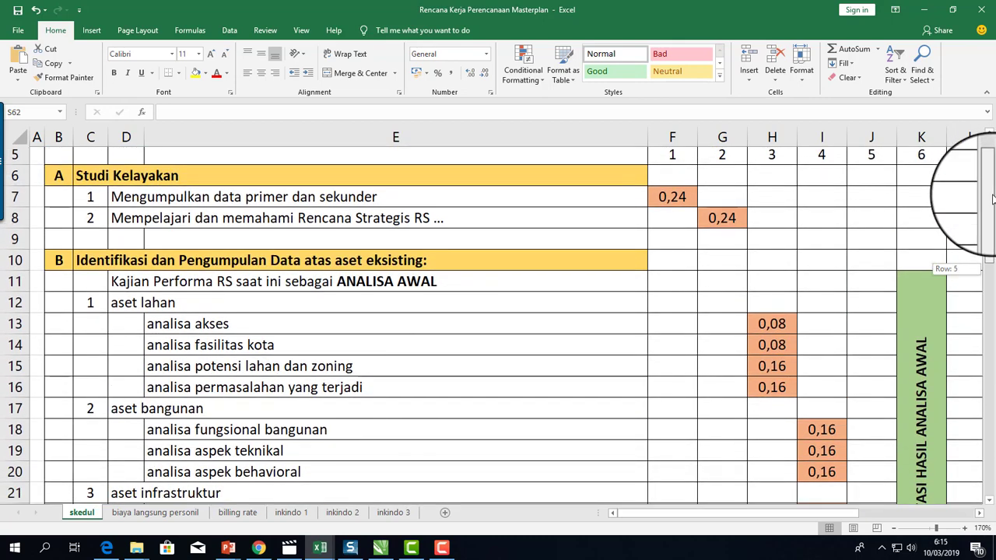
- Scroll the skedul sheet down so row 26, section C's vision-setting tasks, is at the top
left_click_drag(993, 199, 993, 199)
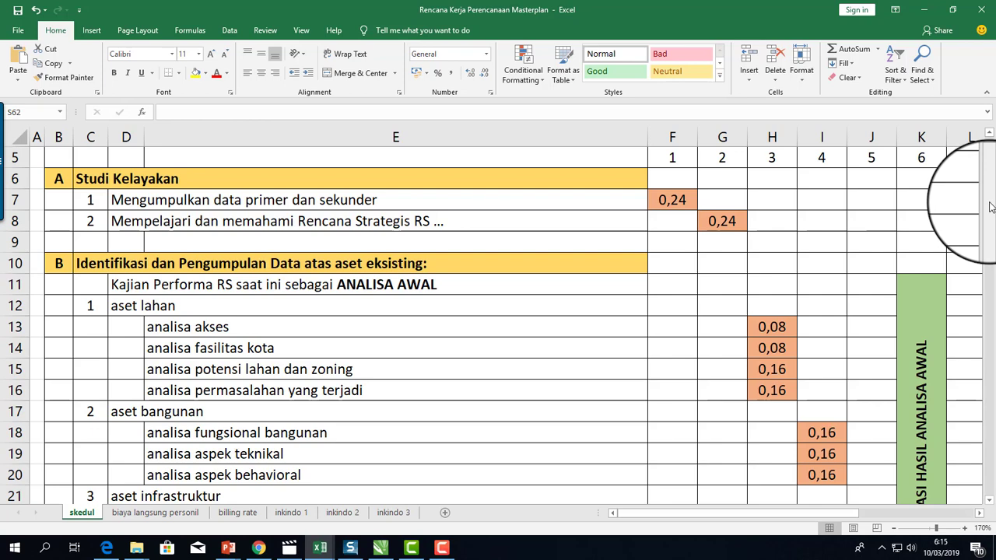
left_click_drag(989, 207, 991, 235)
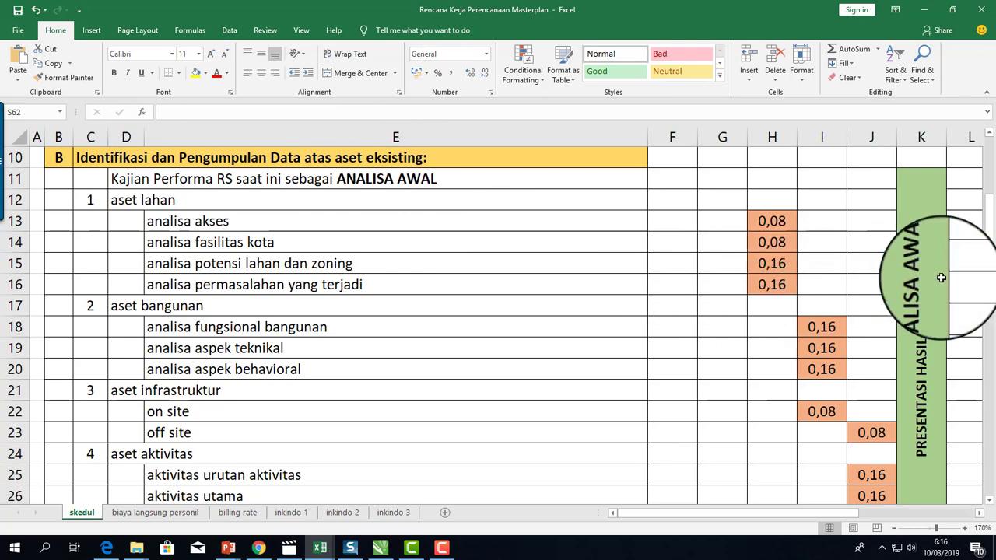
scroll(979, 296, "down", 3)
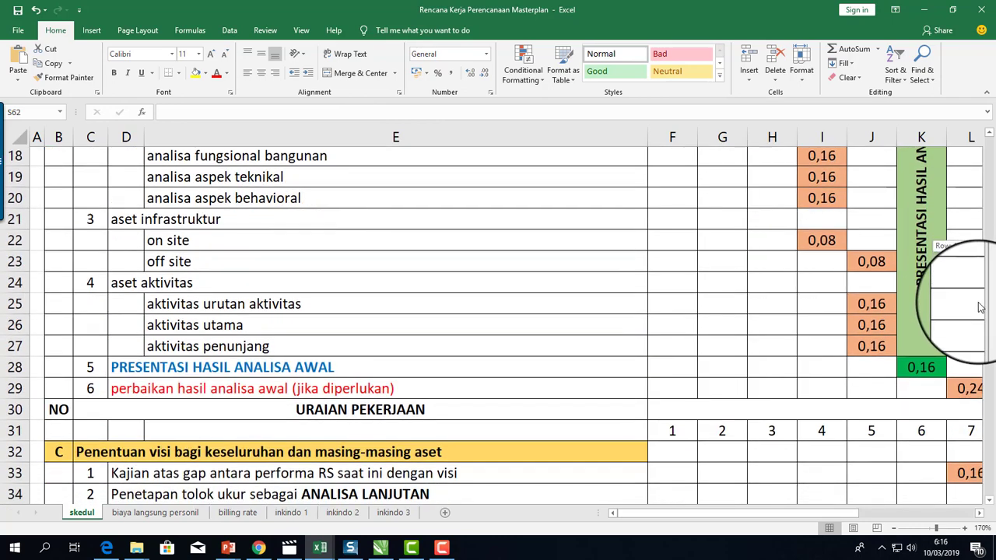
left_click_drag(979, 307, 978, 353)
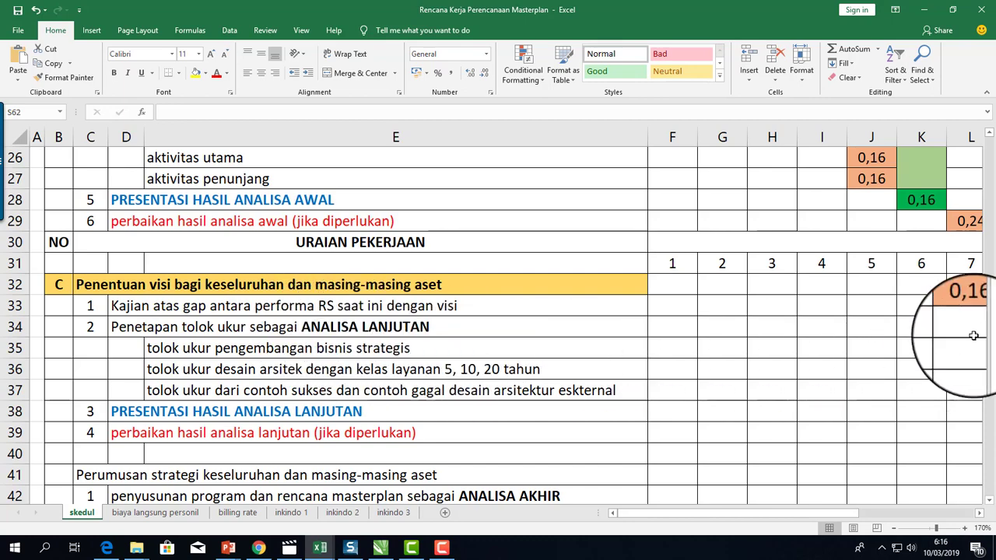
- Move down to row 33 to show the strategy-formulation block through PRESENTASI HASIL ANALISA AKHIR
left_click_drag(989, 330, 990, 375)
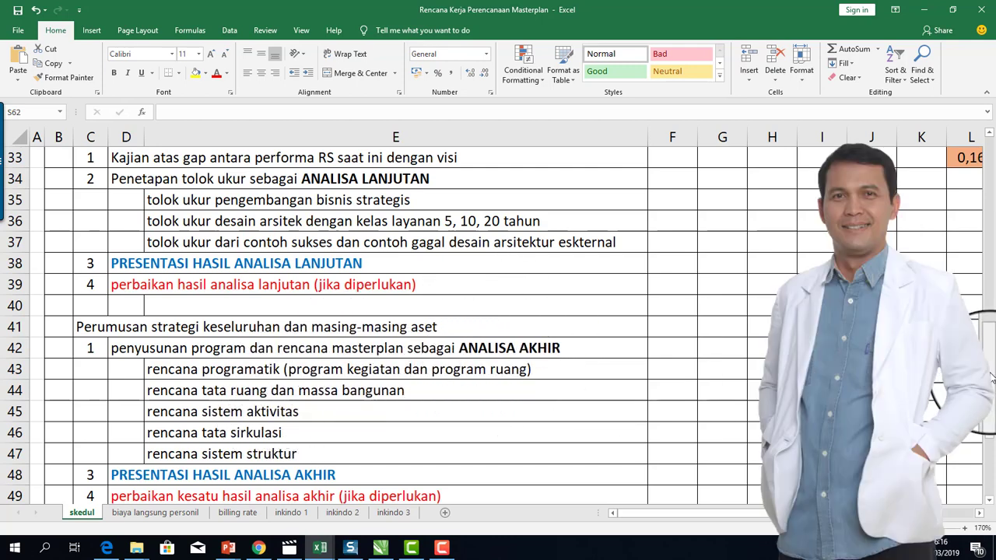
- Scroll down to row 58 for sections D, E and F and select cell E55 on the Detailed Engineering Drawing row
scroll(991, 377, "down", 1)
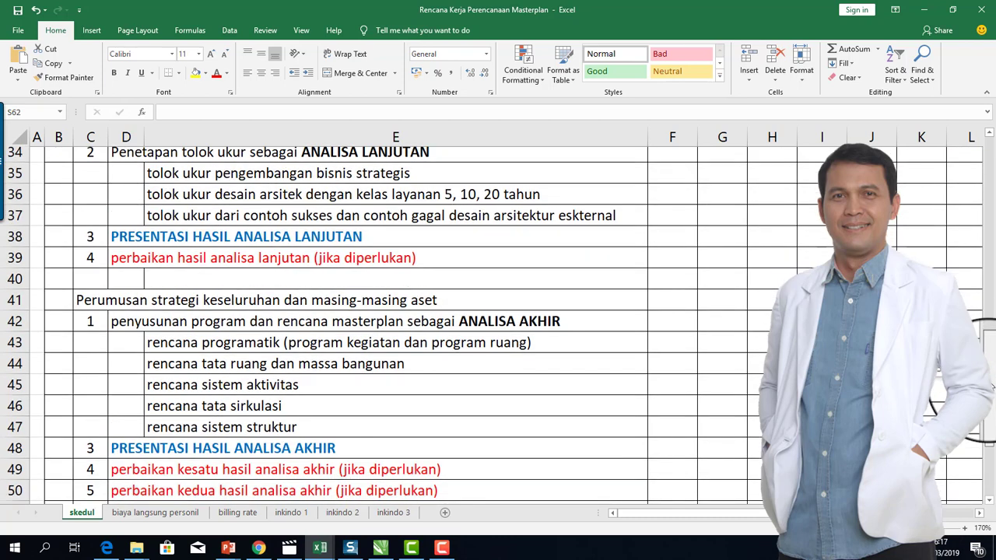
scroll(991, 387, "down", 1)
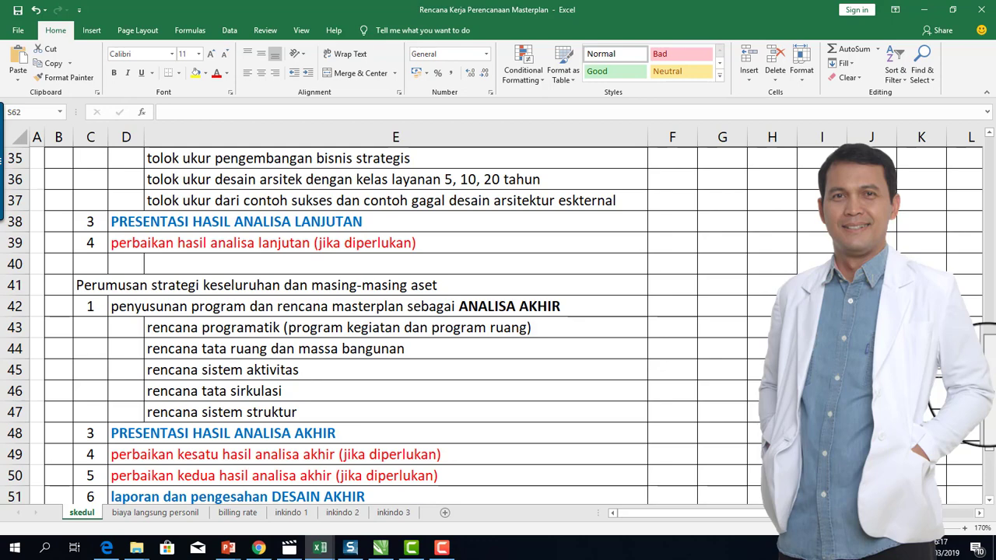
scroll(990, 358, "up", 2)
scroll(989, 358, "up", 3)
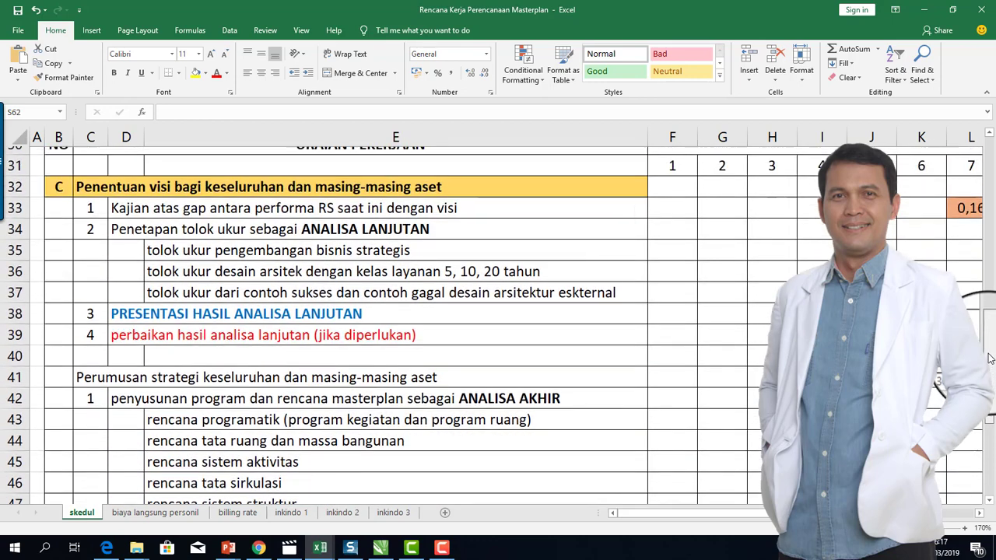
scroll(989, 358, "up", 1)
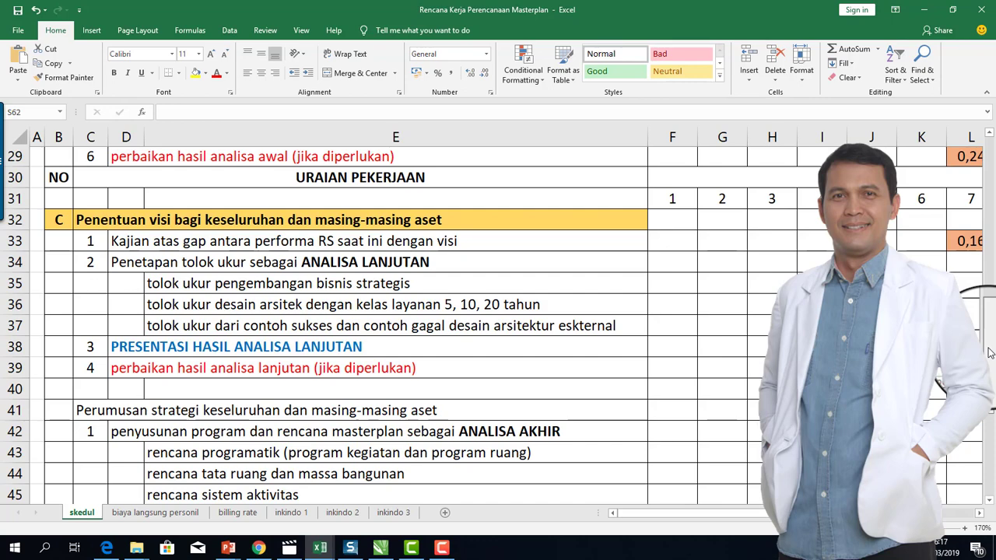
scroll(990, 357, "down", 1)
scroll(989, 381, "down", 1)
scroll(989, 404, "down", 1)
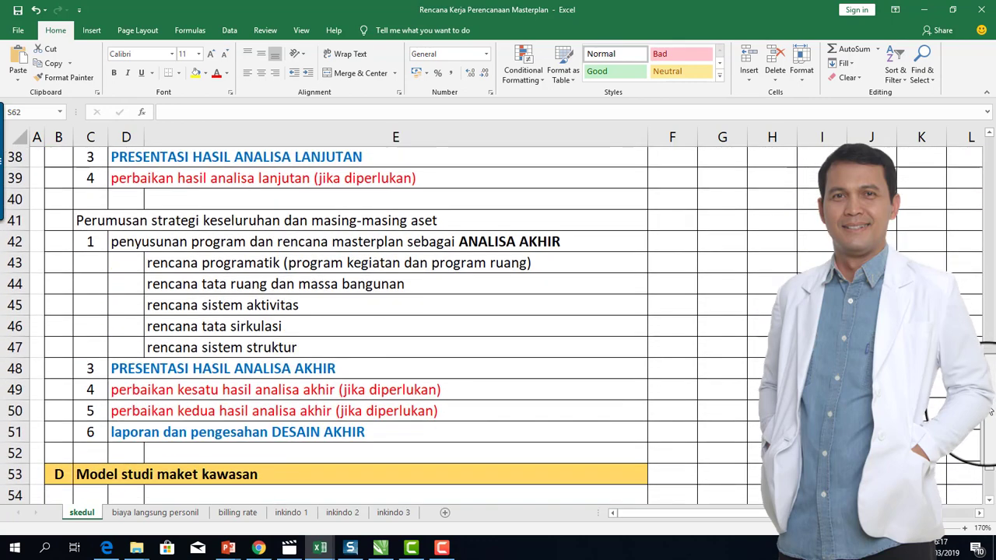
scroll(989, 412, "down", 1)
scroll(987, 424, "down", 1)
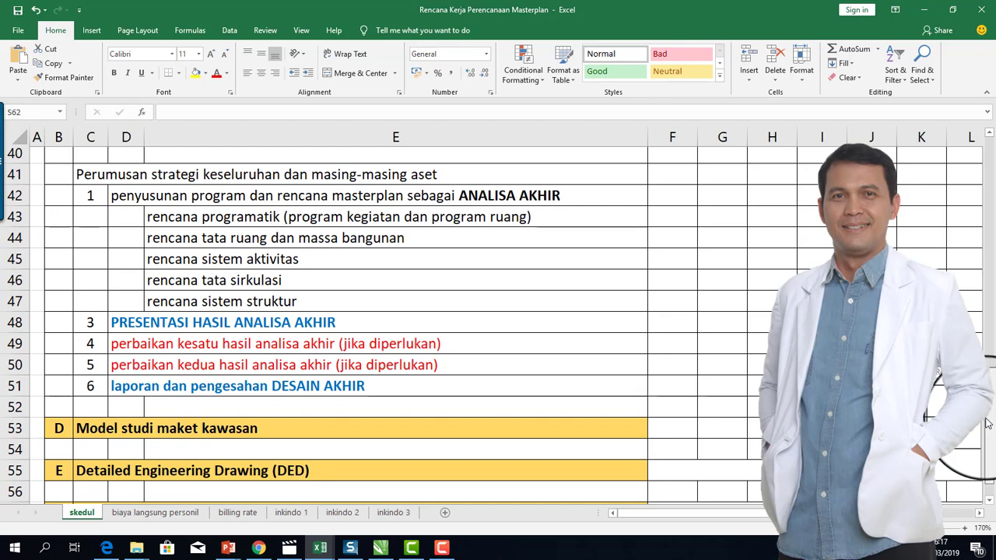
scroll(987, 428, "down", 1)
scroll(986, 432, "down", 1)
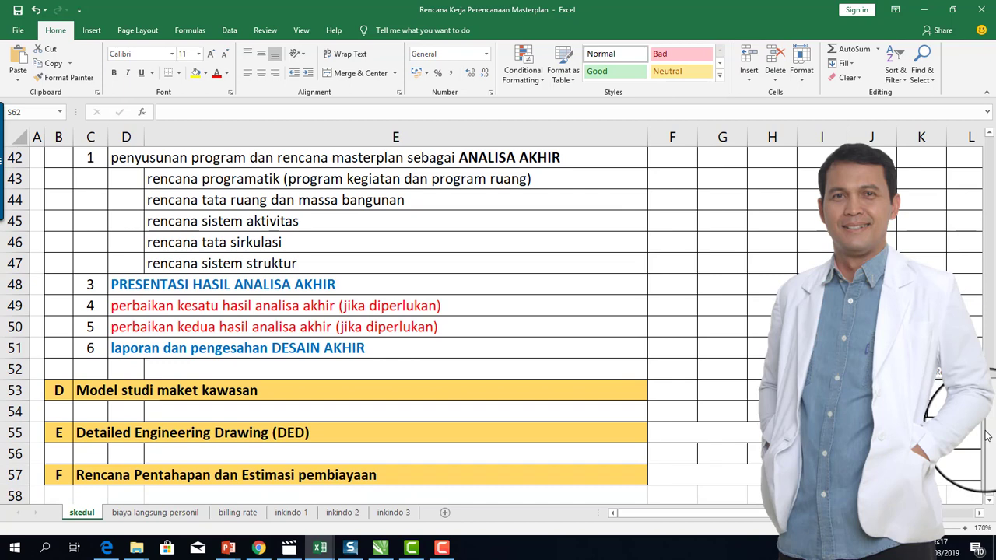
left_click(366, 439)
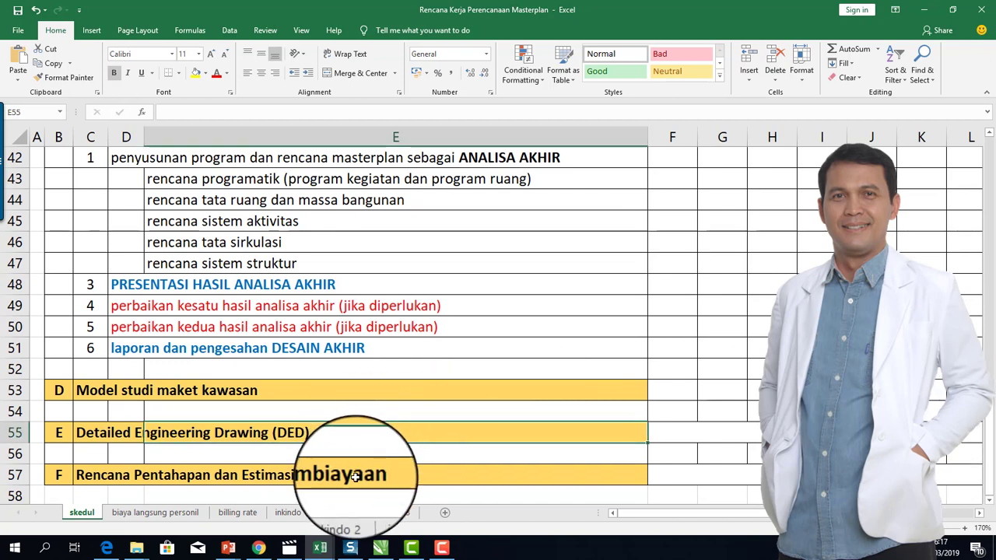